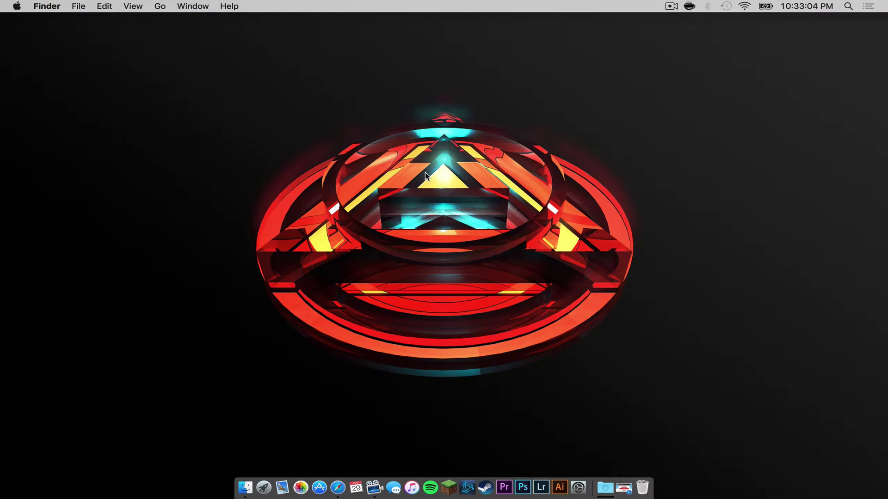
Bring back the Forge downloads window and find the latest version, 11.14.3.1506.
{"action": "left_click", "coordinate": [623, 488]}
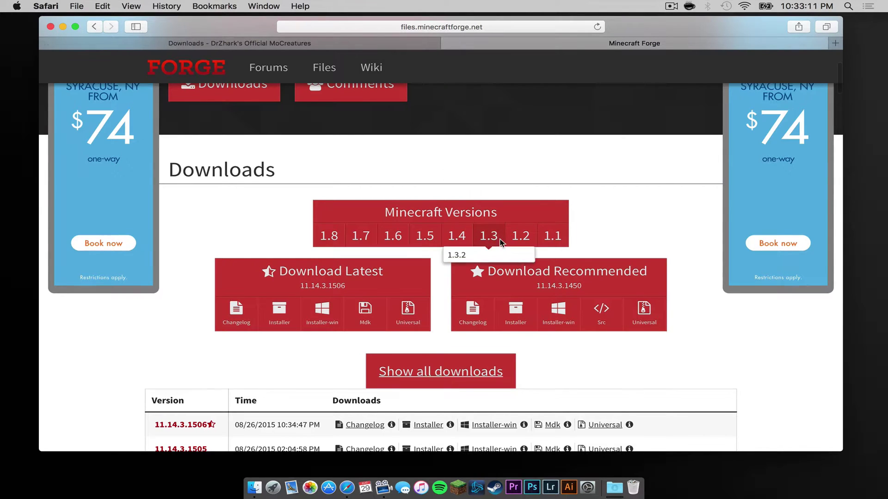
{"action": "scroll", "coordinate": [416, 266], "scroll_direction": "down", "scroll_amount": 2}
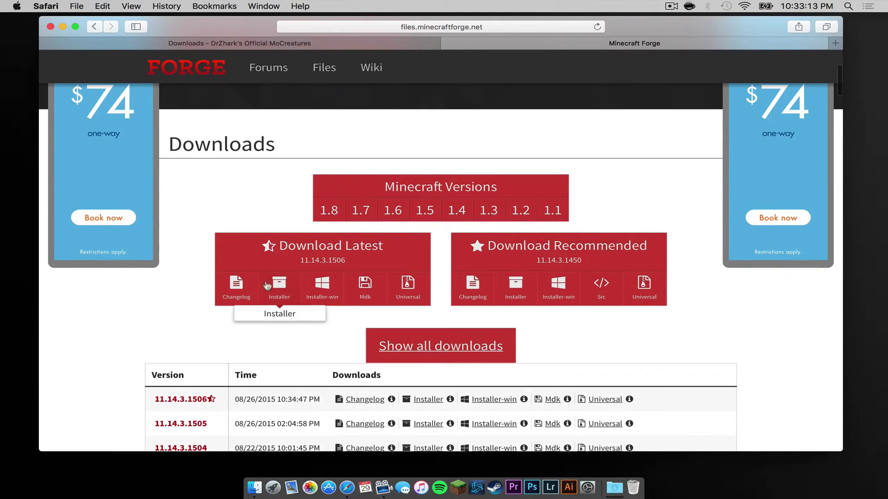
{"action": "left_click_drag", "start_coordinate": [283, 246], "coordinate": [362, 255]}
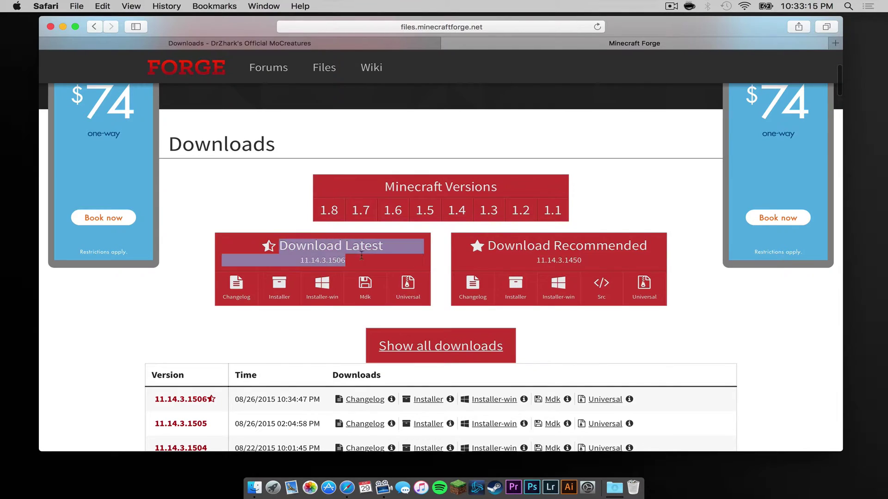
{"action": "left_click", "coordinate": [373, 256]}
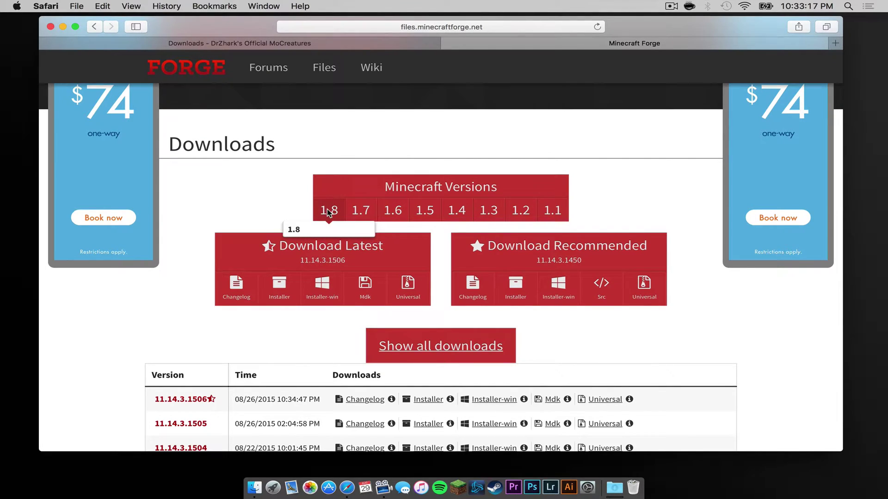
Download the latest Forge installer, skipping the adfoc ad, and close the ad tab.
{"action": "left_click_drag", "start_coordinate": [291, 250], "coordinate": [319, 248]}
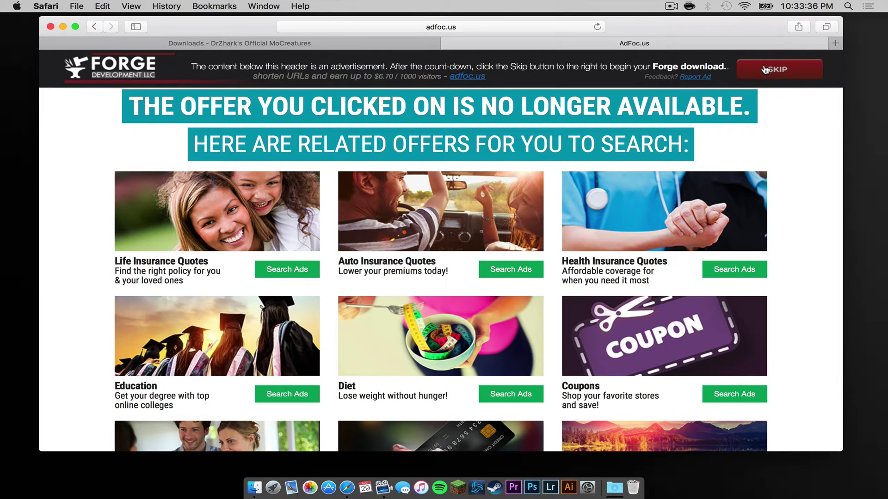
{"action": "left_click", "coordinate": [765, 70]}
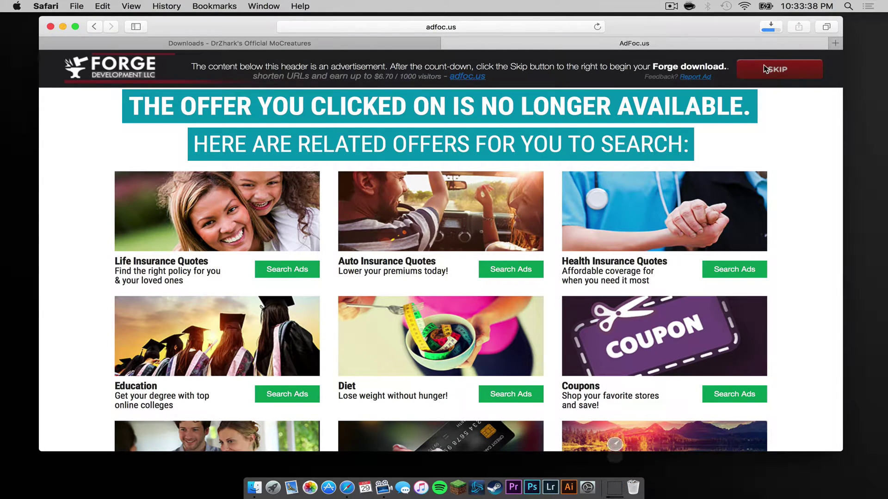
{"action": "left_click", "coordinate": [447, 44]}
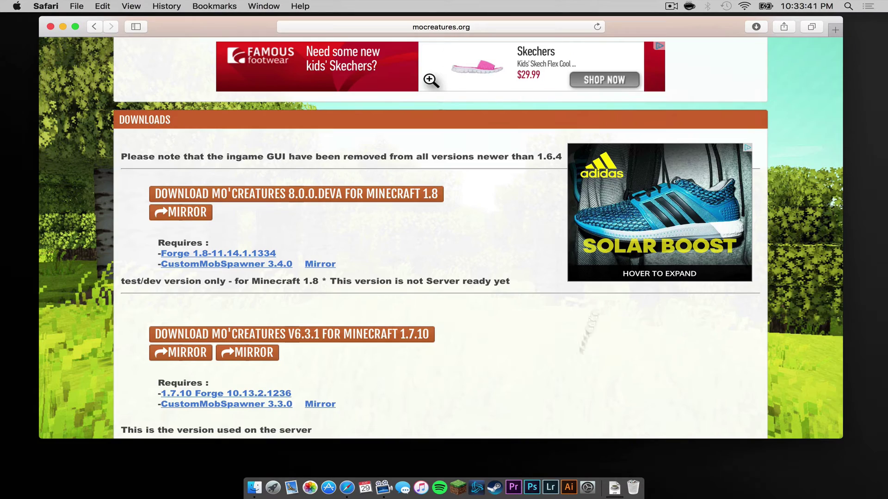
Put the Forge installer jar on the desktop and download Mo'Creatures 8.0.0.devA.
{"action": "left_click", "coordinate": [614, 488]}
{"action": "mouse_move", "coordinate": [614, 460]}
{"action": "left_mouse_down"}
{"action": "mouse_move", "coordinate": [723, 370]}
{"action": "mouse_move", "coordinate": [856, 188]}
{"action": "mouse_move", "coordinate": [850, 180]}
{"action": "left_mouse_up"}
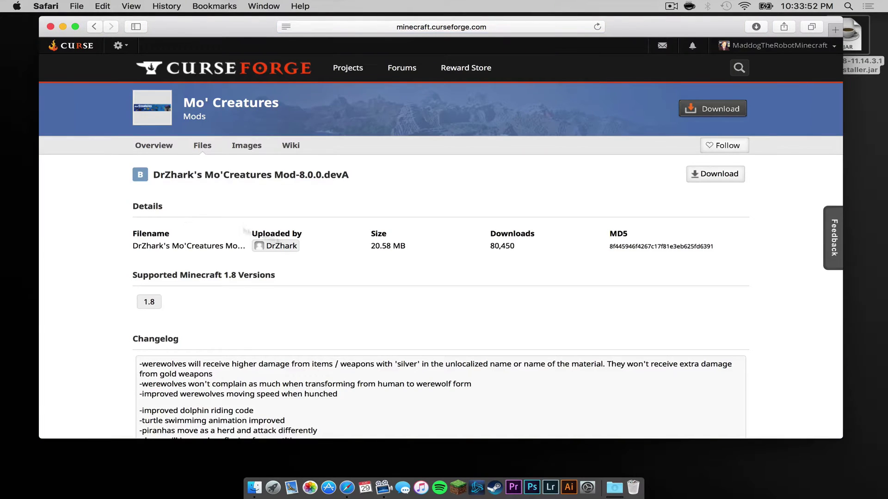
{"action": "scroll", "coordinate": [333, 270], "scroll_direction": "down", "scroll_amount": 2}
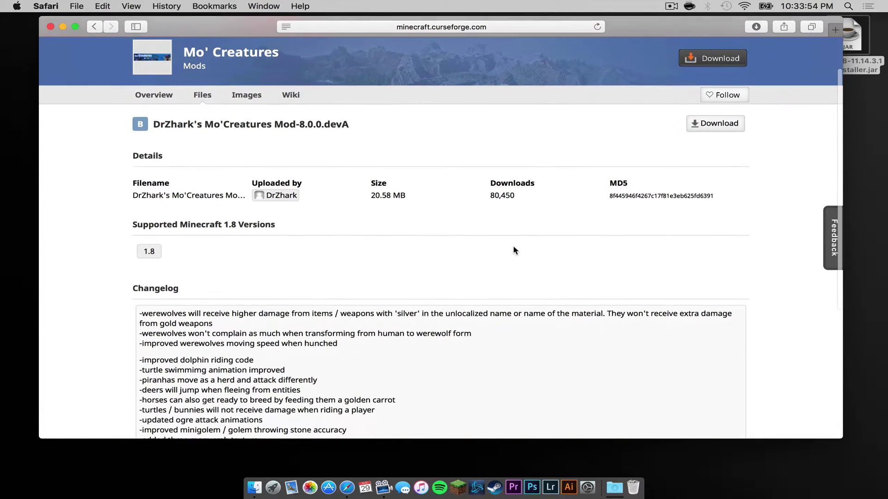
{"action": "left_click", "coordinate": [723, 128]}
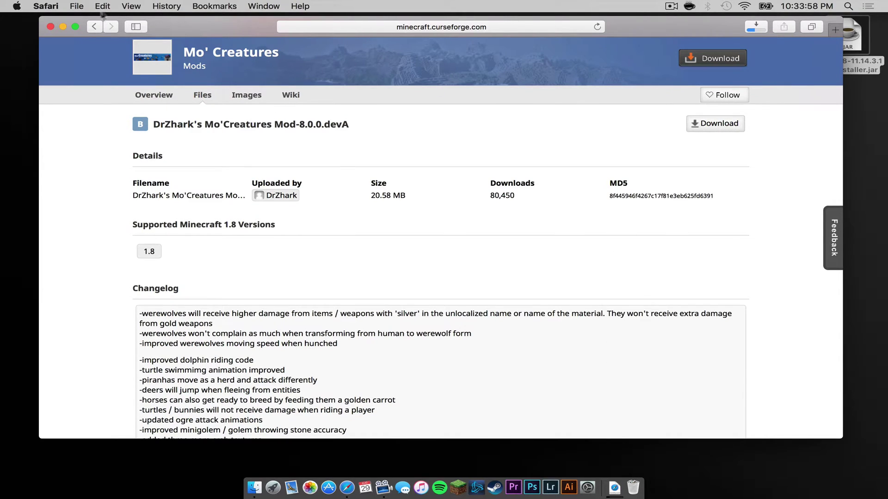
Download the CustomMobSpawner 3.4.0 jar, then minimize Safari.
{"action": "left_click", "coordinate": [95, 26]}
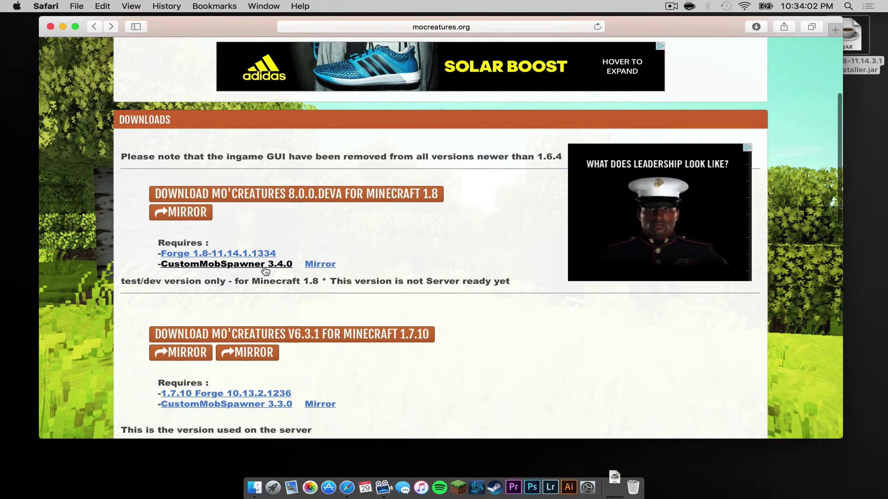
{"action": "left_click", "coordinate": [316, 265]}
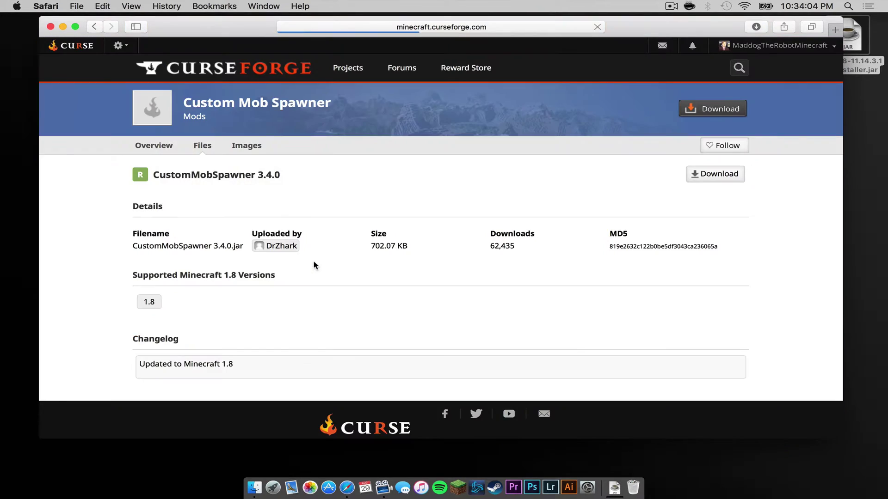
{"action": "left_click", "coordinate": [705, 179]}
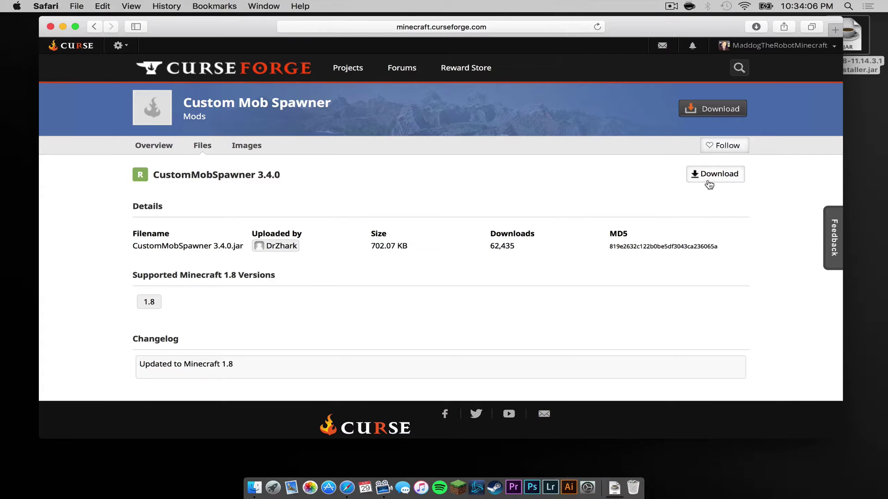
{"action": "left_click", "coordinate": [613, 494]}
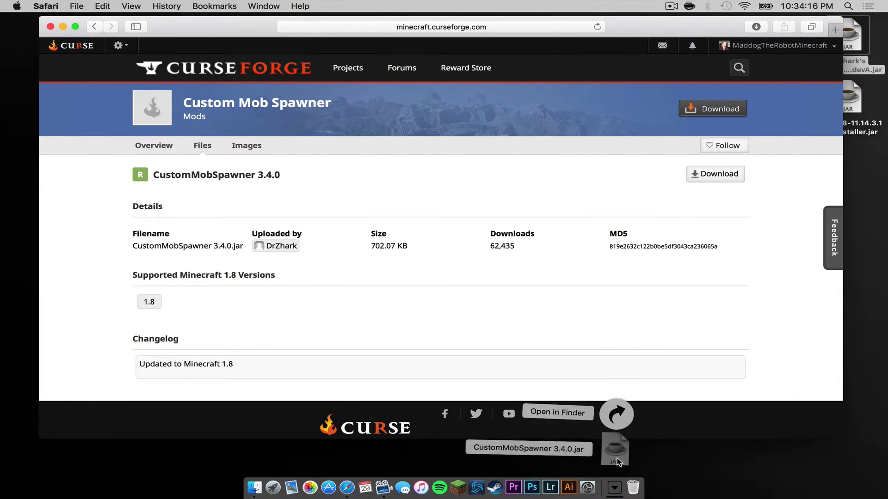
{"action": "left_click", "coordinate": [64, 27]}
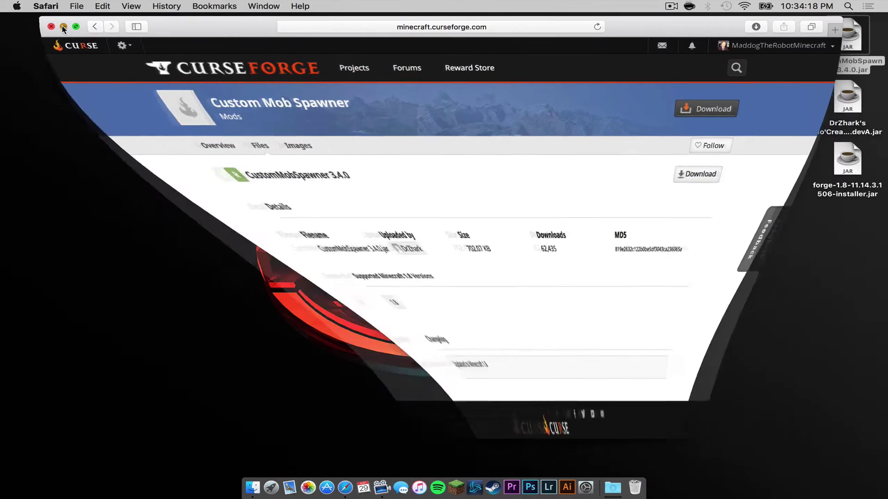
Create and save a launcher profile named 1.8 using release 1.8, then launch the game.
{"action": "left_click", "coordinate": [448, 489]}
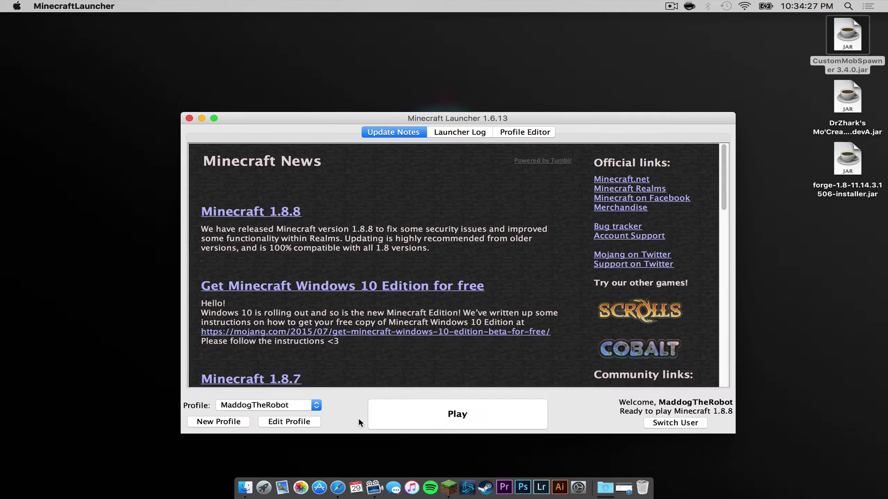
{"action": "left_click", "coordinate": [199, 423]}
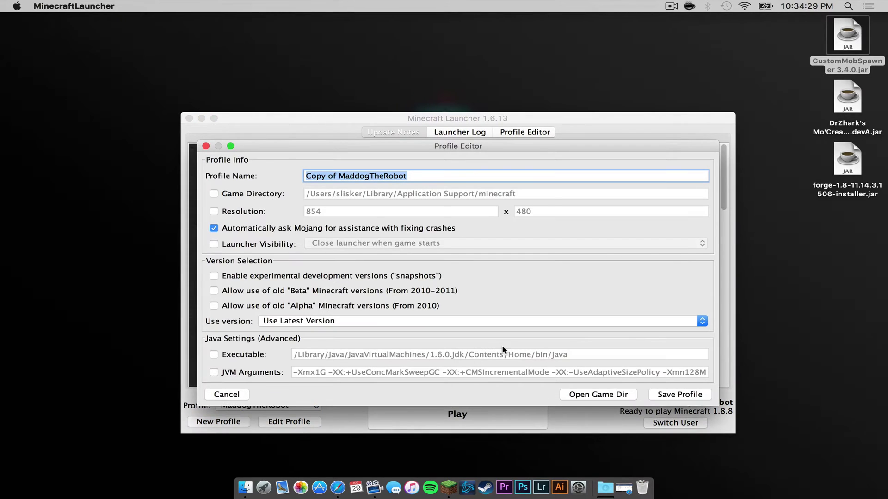
{"action": "type", "text": "1.8"}
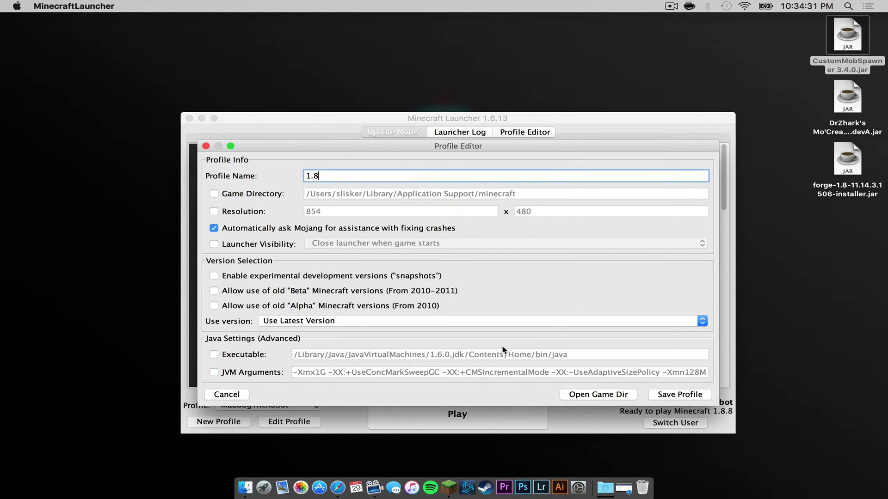
{"action": "left_click", "coordinate": [386, 322]}
{"action": "scroll", "coordinate": [372, 369], "scroll_direction": "down", "scroll_amount": 5}
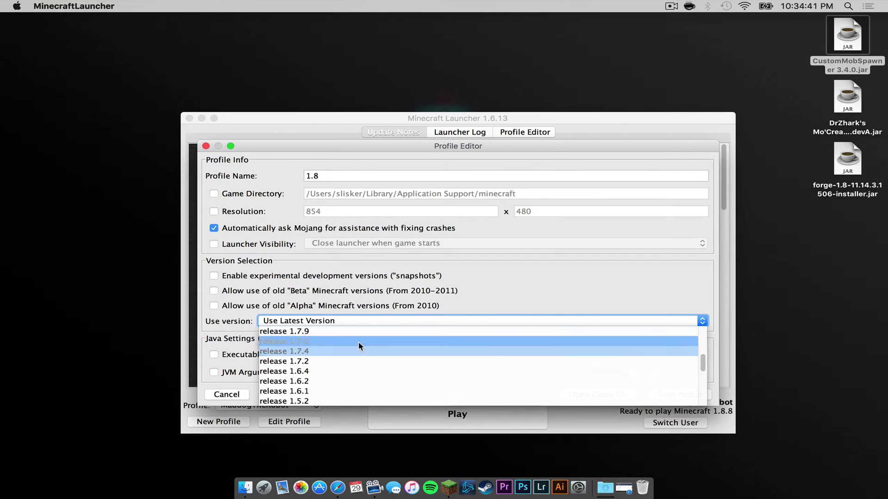
{"action": "scroll", "coordinate": [359, 346], "scroll_direction": "up", "scroll_amount": 2}
{"action": "left_click", "coordinate": [343, 331]}
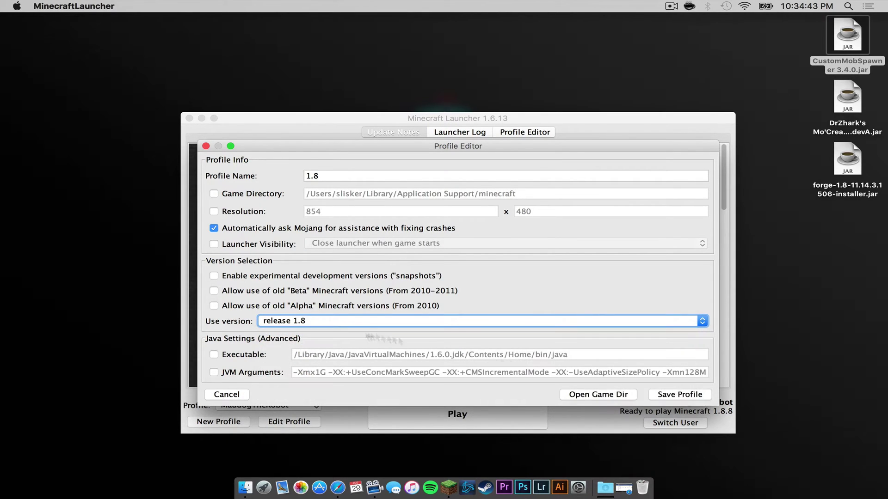
{"action": "left_click", "coordinate": [672, 396]}
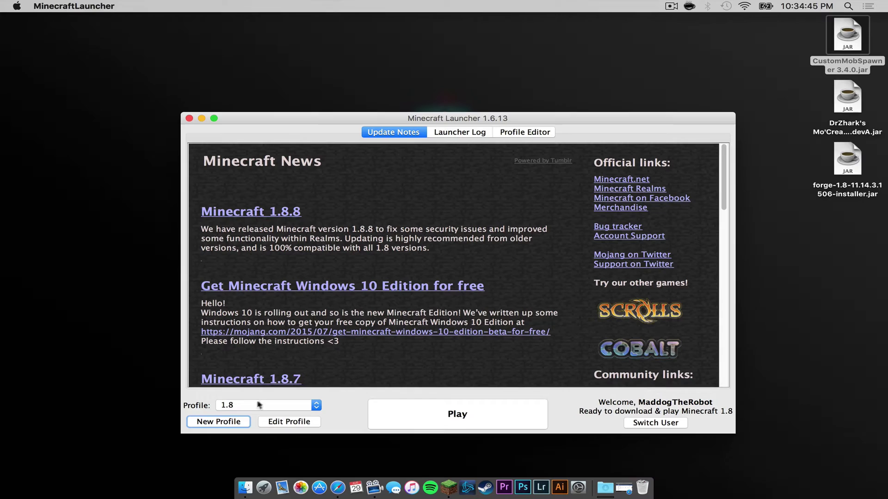
{"action": "left_click", "coordinate": [435, 410]}
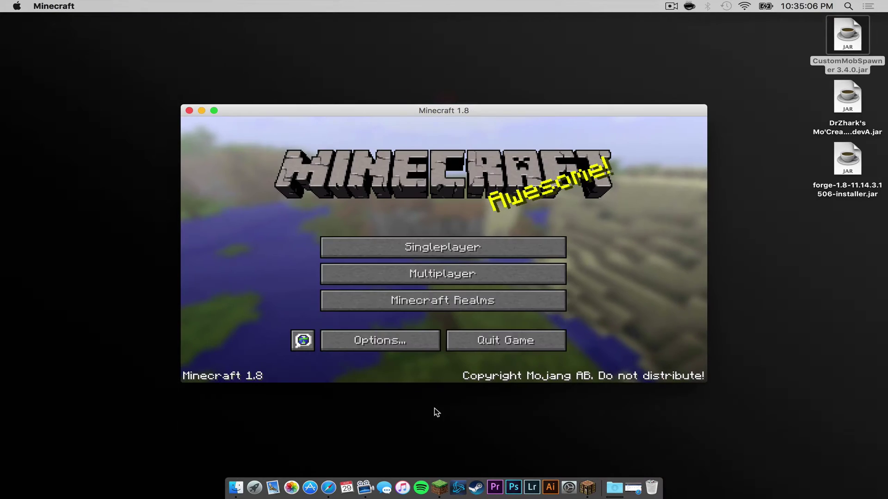
Quit Minecraft and open the Forge installer jar from the desktop.
{"action": "left_click", "coordinate": [509, 341]}
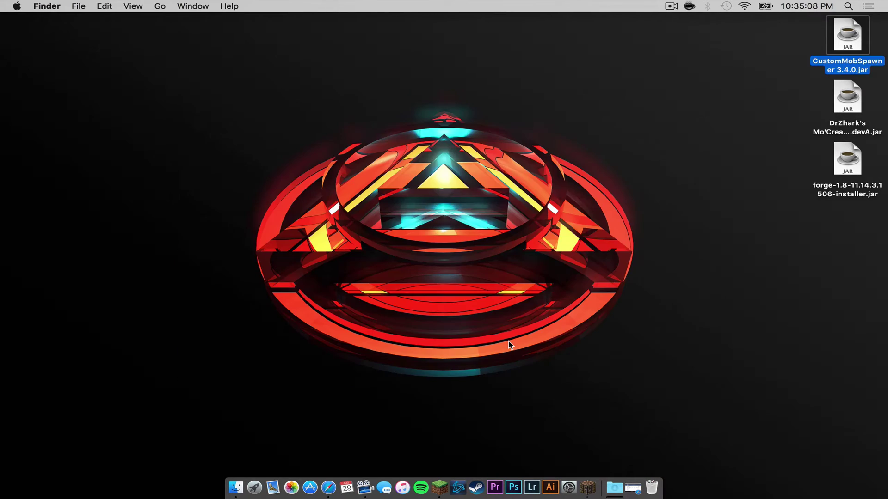
{"action": "double_click", "coordinate": [855, 165]}
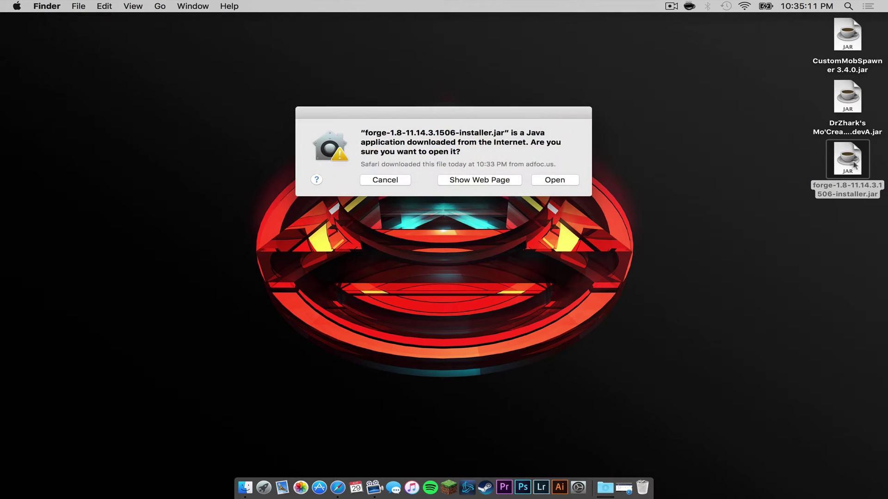
{"action": "left_click", "coordinate": [569, 177]}
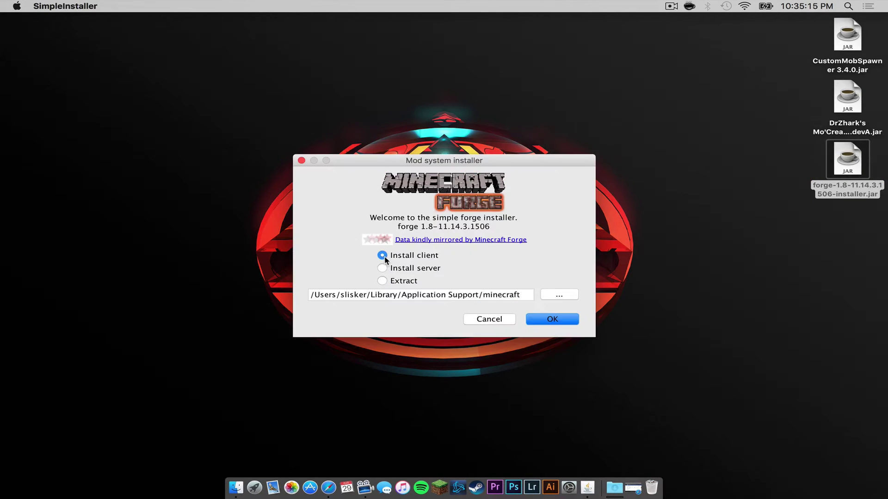
Install the Forge 1.8-11.14.3.1506 client and move the installer jar to the Trash.
{"action": "left_click", "coordinate": [543, 321]}
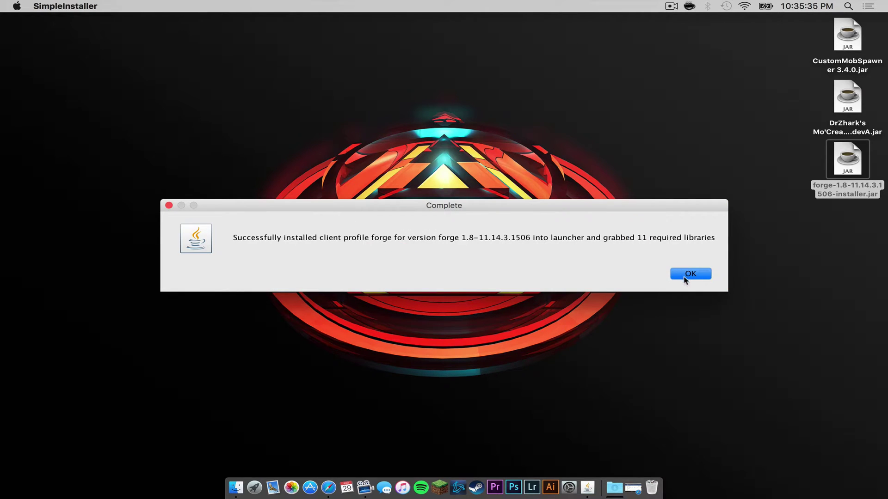
{"action": "left_click", "coordinate": [684, 276]}
{"action": "mouse_move", "coordinate": [847, 160]}
{"action": "left_mouse_down"}
{"action": "mouse_move", "coordinate": [630, 479]}
{"action": "mouse_move", "coordinate": [655, 490]}
{"action": "left_mouse_up"}
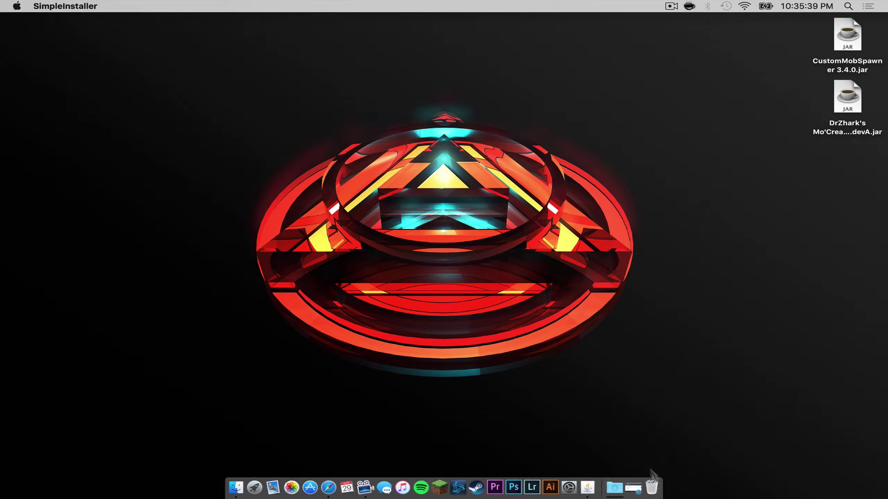
Launch Minecraft with the forge profile, let Forge 11.14.3.1506 load 3 mods, then quit.
{"action": "left_click", "coordinate": [440, 489]}
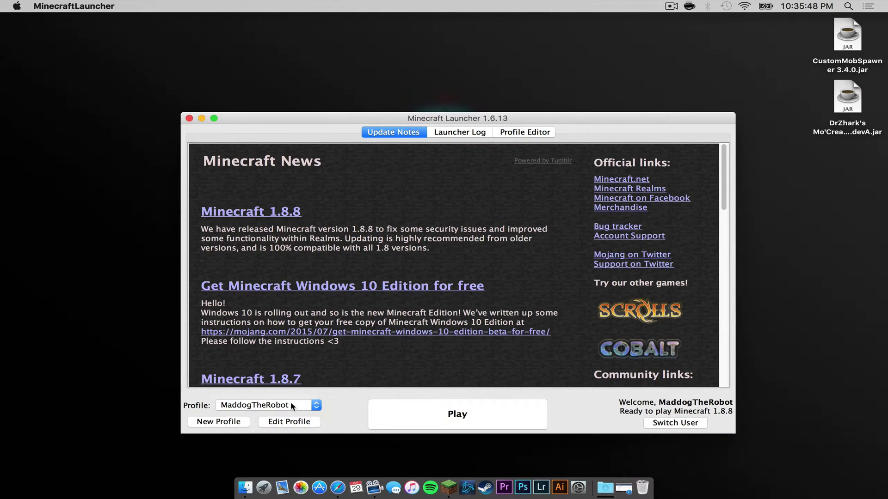
{"action": "left_click", "coordinate": [291, 402]}
{"action": "left_click", "coordinate": [282, 420]}
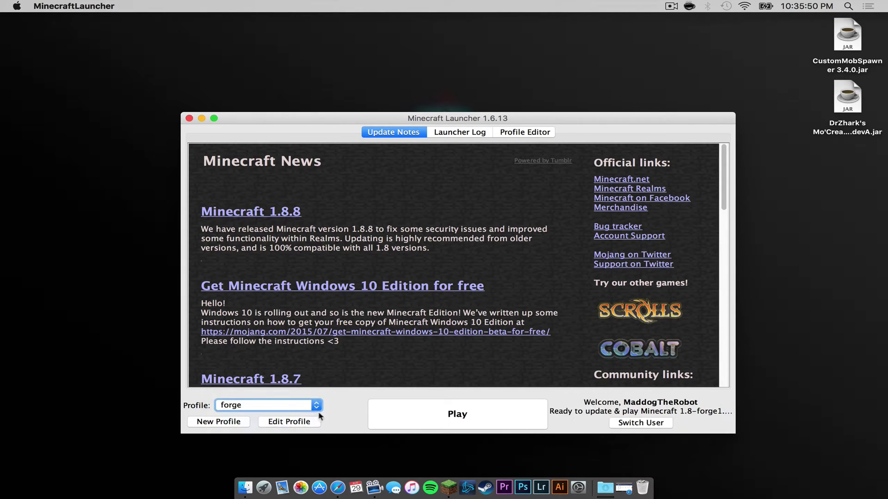
{"action": "left_click", "coordinate": [514, 421]}
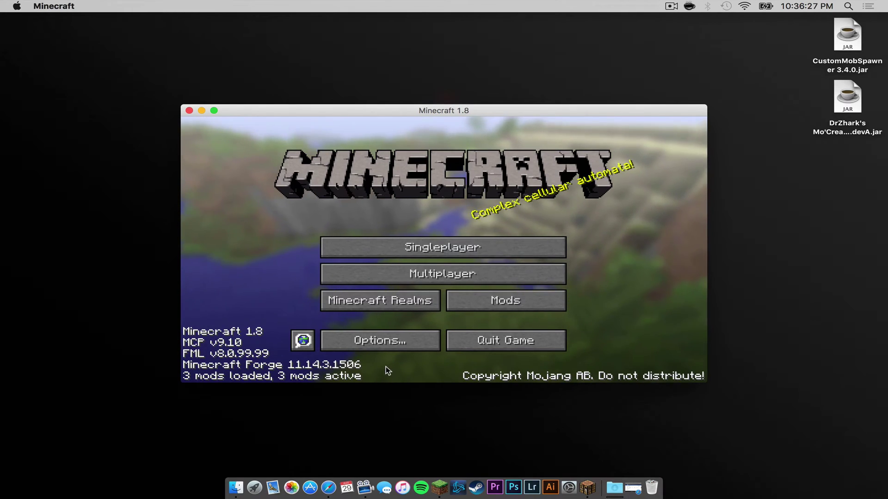
{"action": "left_click", "coordinate": [502, 341]}
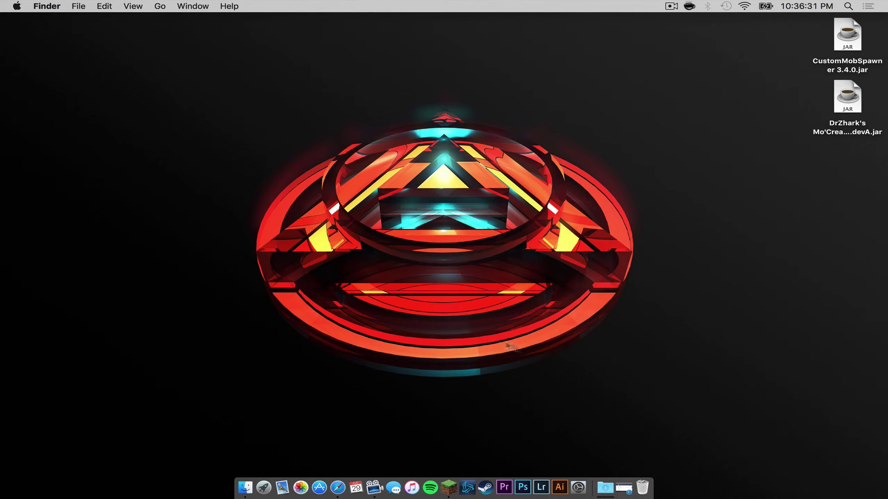
In Finder, go to the user Library folder with Go to Folder (~/Library/).
{"action": "left_click", "coordinate": [243, 488]}
{"action": "left_click", "coordinate": [160, 5]}
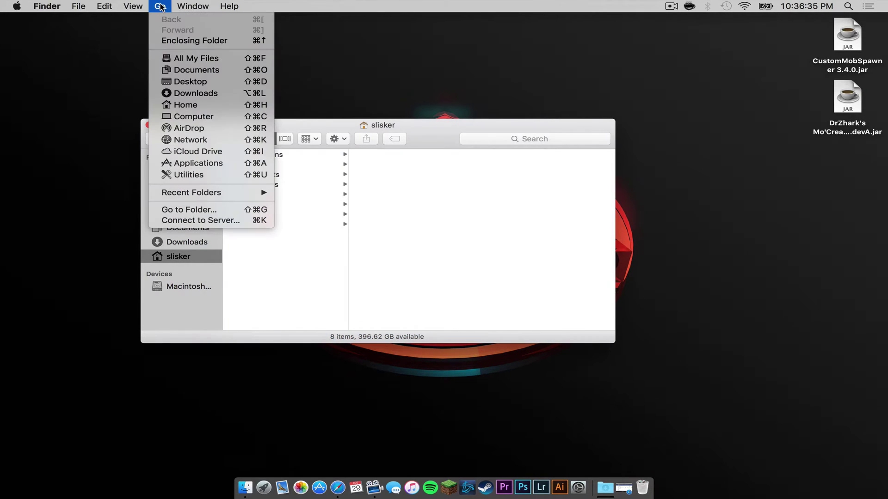
{"action": "left_click", "coordinate": [185, 209]}
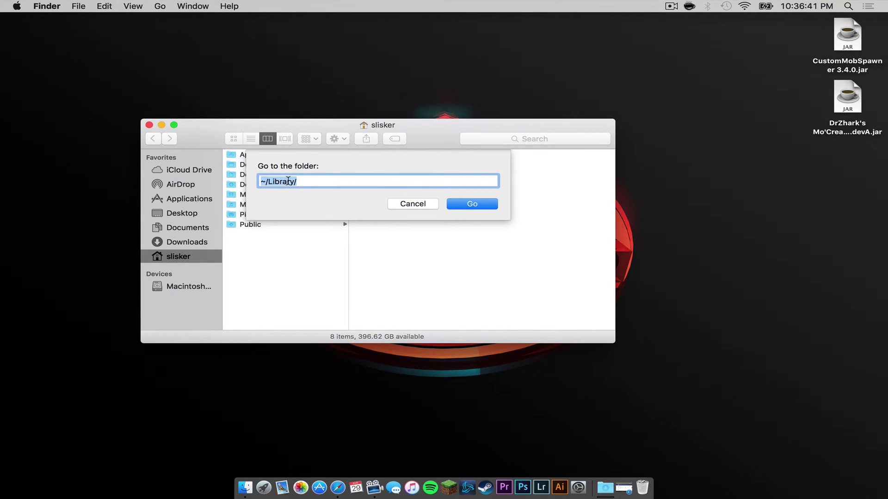
{"action": "left_click", "coordinate": [469, 203]}
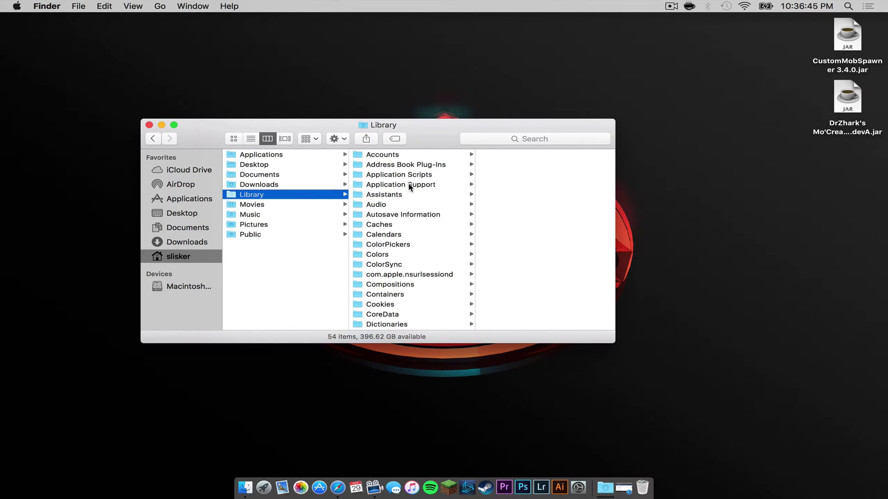
Move both mod jars into Application Support/minecraft/mods and close the Finder window.
{"action": "left_click", "coordinate": [408, 185]}
{"action": "scroll", "coordinate": [524, 194], "scroll_direction": "down", "scroll_amount": 10}
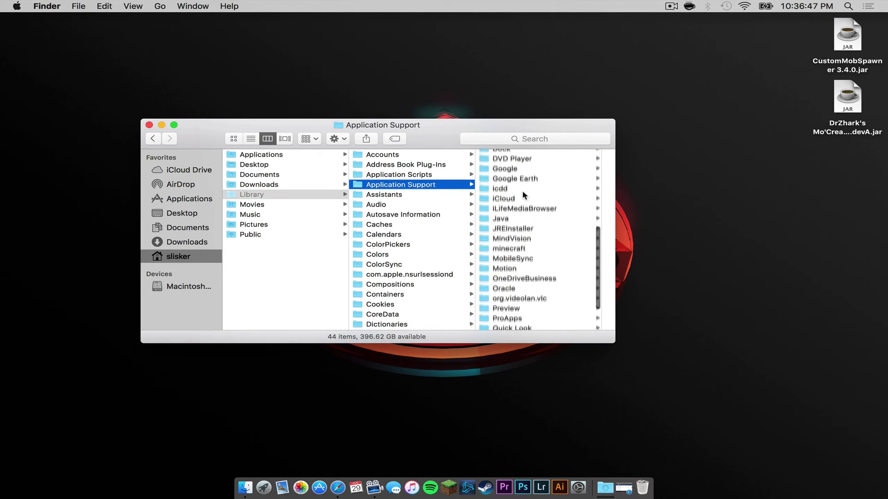
{"action": "left_click", "coordinate": [509, 246]}
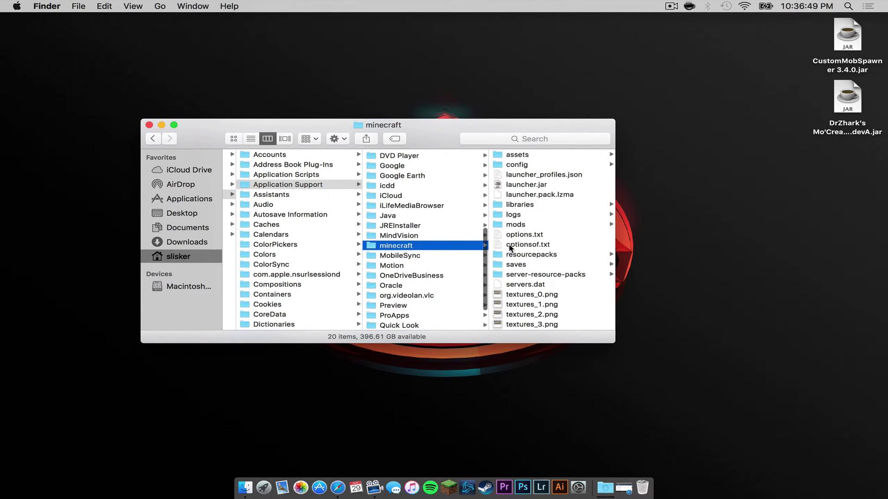
{"action": "left_click", "coordinate": [526, 222]}
{"action": "mouse_move", "coordinate": [827, 235]}
{"action": "left_mouse_down"}
{"action": "mouse_move", "coordinate": [837, 91]}
{"action": "mouse_move", "coordinate": [852, 35]}
{"action": "mouse_move", "coordinate": [538, 273]}
{"action": "mouse_move", "coordinate": [548, 214]}
{"action": "mouse_move", "coordinate": [540, 201]}
{"action": "left_mouse_up"}
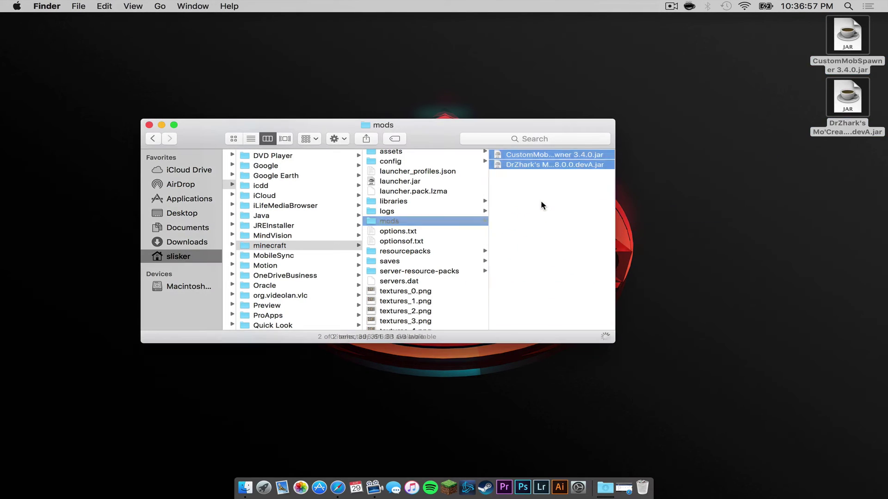
{"action": "left_click", "coordinate": [149, 126]}
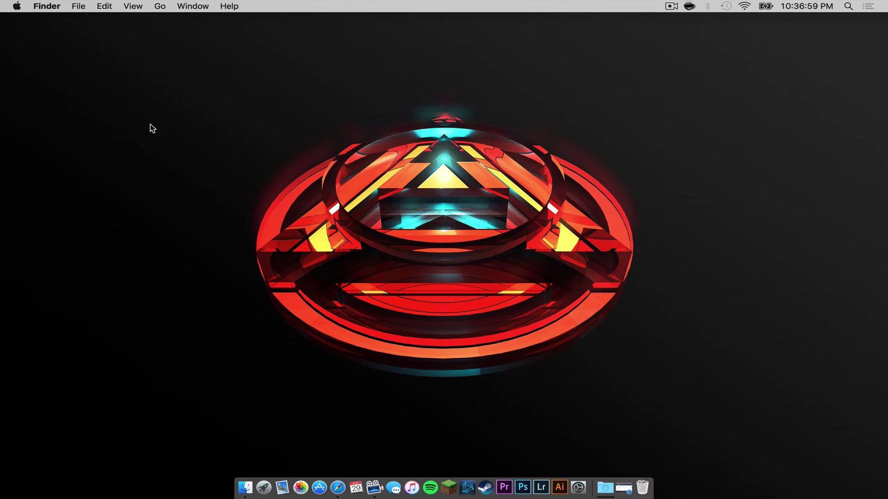
Launch the forge profile and confirm CustomSpawner 3.4.0 and Mo'Creatures 8.0.0.devA in the Mods list.
{"action": "left_click", "coordinate": [448, 487]}
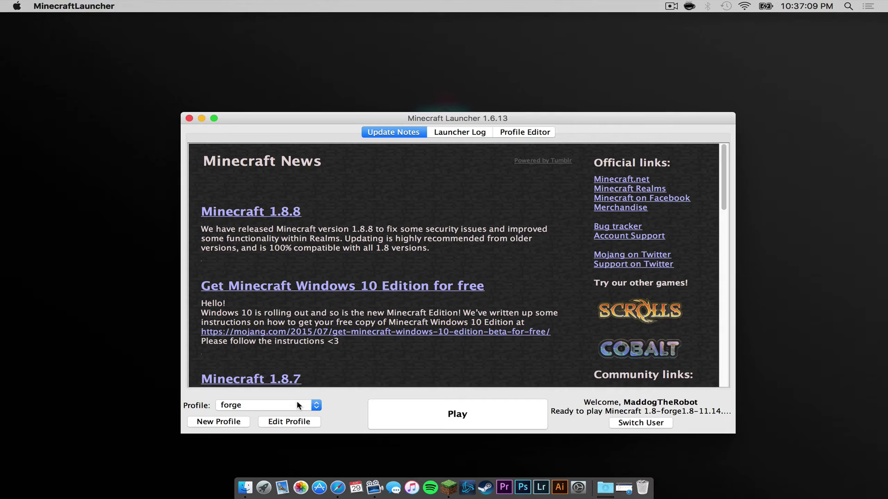
{"action": "left_click", "coordinate": [483, 425]}
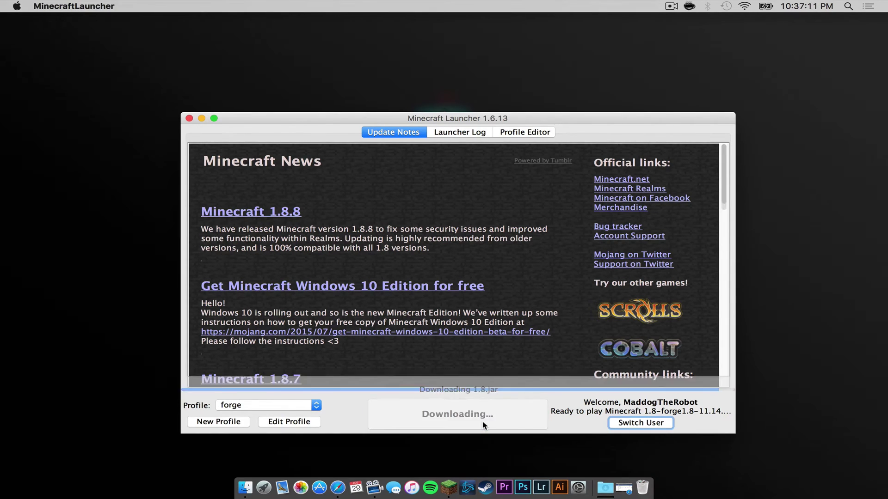
{"action": "left_click", "coordinate": [501, 300]}
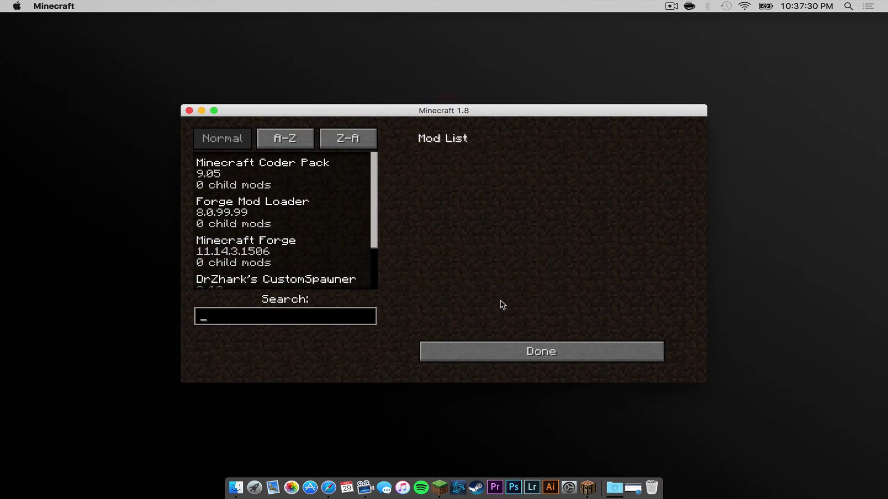
{"action": "scroll", "coordinate": [285, 192], "scroll_direction": "down", "scroll_amount": 2}
{"action": "scroll", "coordinate": [268, 227], "scroll_direction": "down", "scroll_amount": 2}
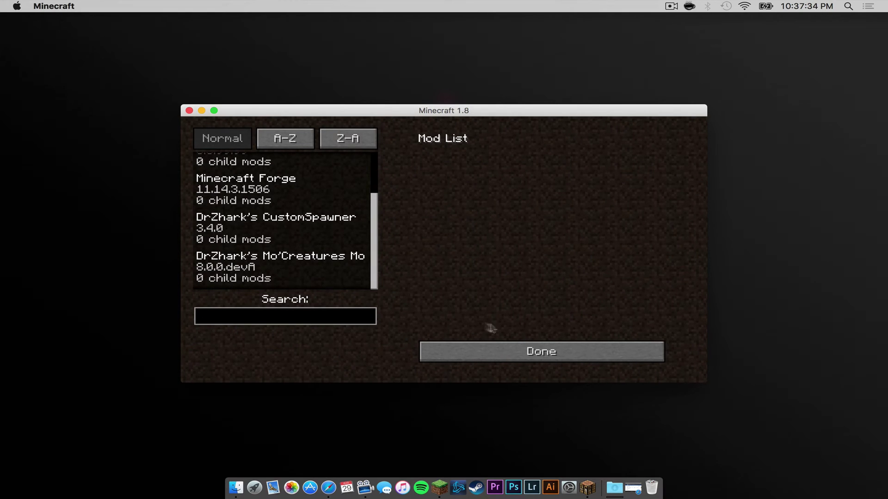
{"action": "left_click", "coordinate": [505, 356]}
Create and load a new singleplayer world in Creative game mode.
{"action": "left_click", "coordinate": [460, 249]}
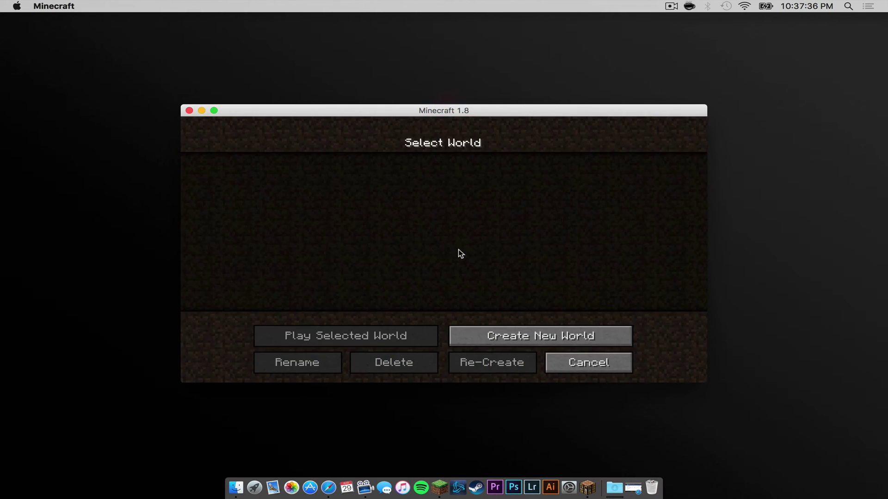
{"action": "left_click", "coordinate": [563, 335]}
{"action": "left_click", "coordinate": [478, 257]}
{"action": "left_click", "coordinate": [479, 257]}
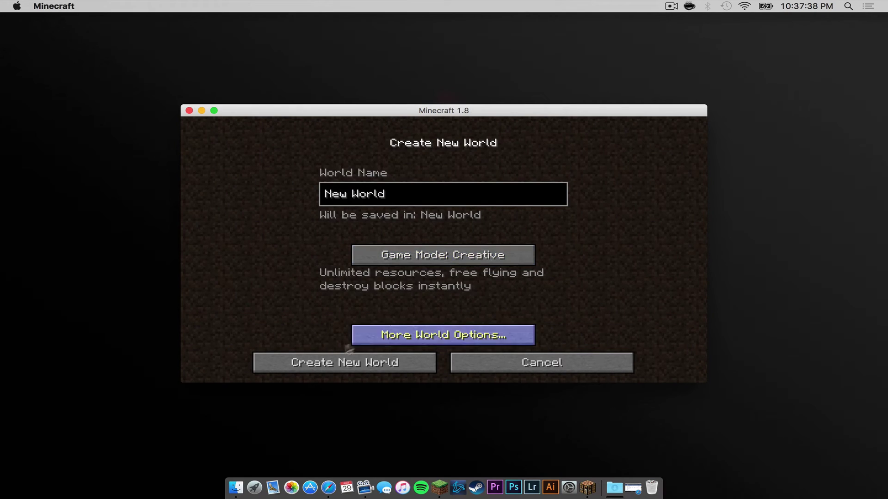
{"action": "left_click", "coordinate": [332, 355]}
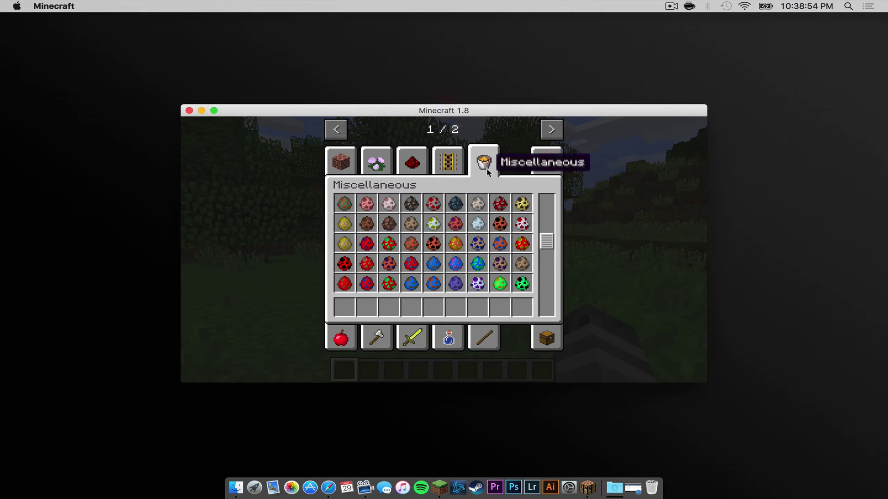
Place the Spawn Crab egg from the inventory into the first hotbar slot.
{"action": "scroll", "coordinate": [371, 215], "scroll_direction": "up", "scroll_amount": 2}
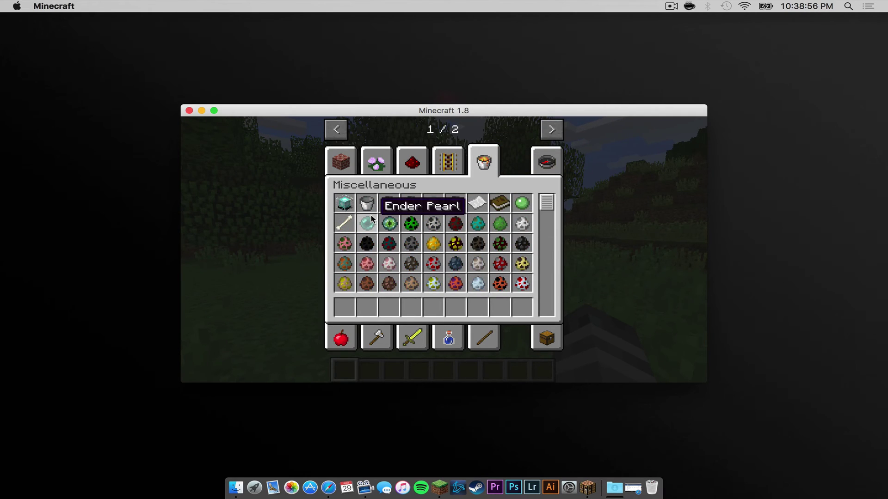
{"action": "scroll", "coordinate": [371, 215], "scroll_direction": "down", "scroll_amount": 5}
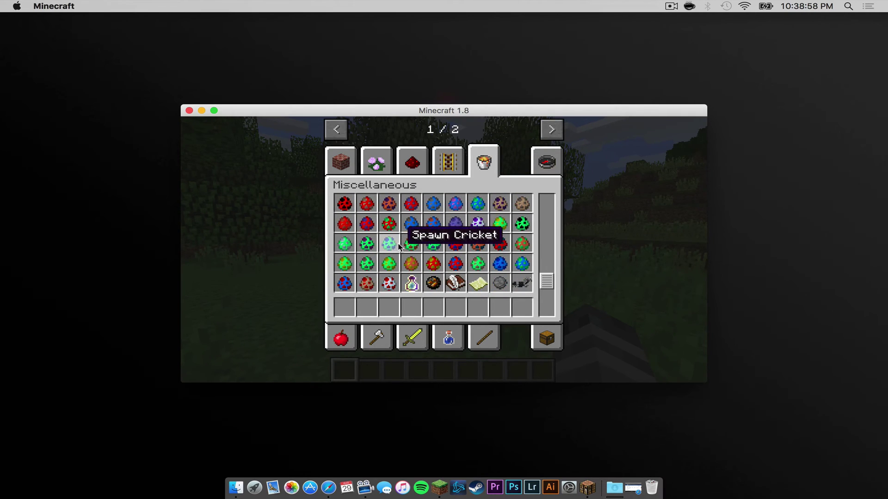
{"action": "scroll", "coordinate": [398, 236], "scroll_direction": "down", "scroll_amount": 2}
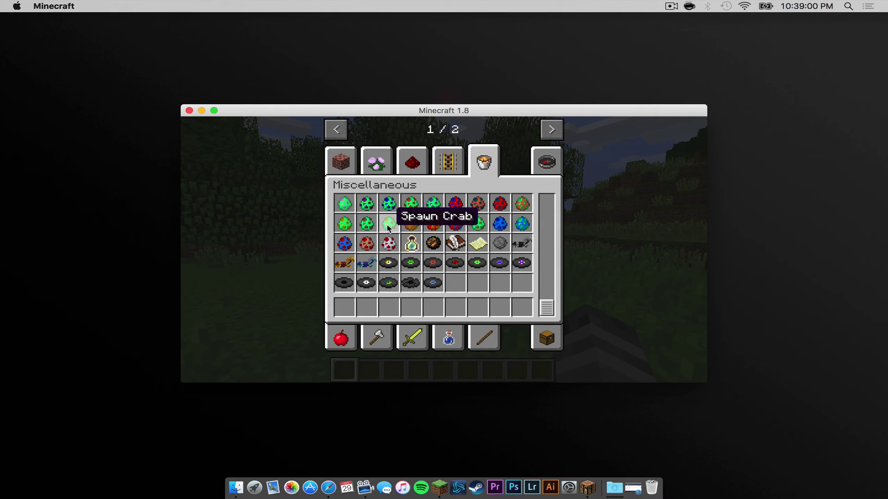
{"action": "left_click", "coordinate": [391, 231]}
{"action": "left_click", "coordinate": [343, 307]}
Close the inventory and use the egg on the grass to spawn a crab.
{"action": "key", "text": "e"}
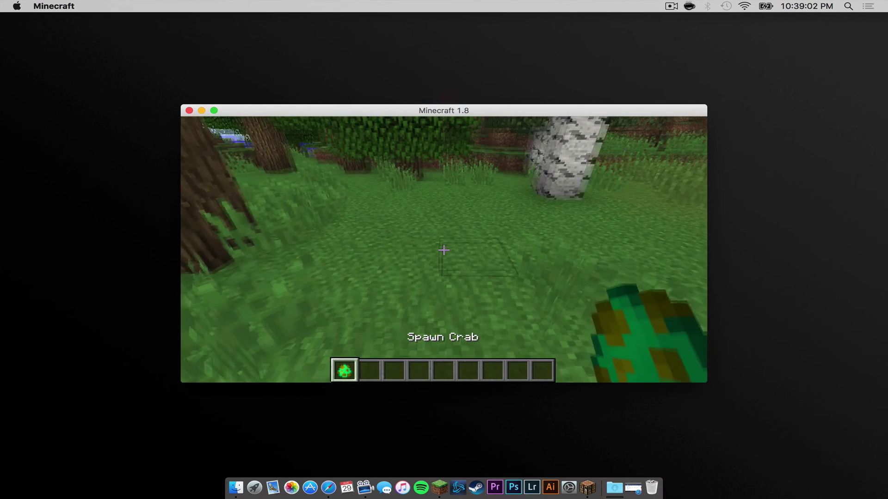
{"action": "right_click", "coordinate": [444, 250]}
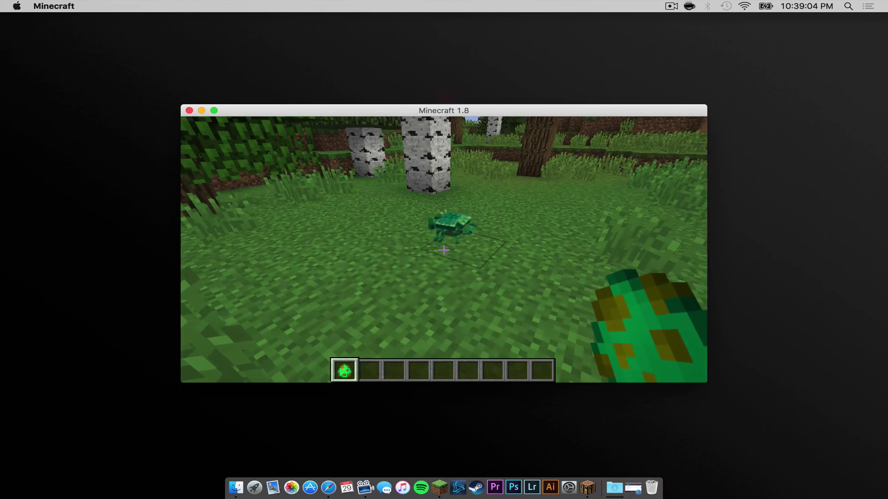